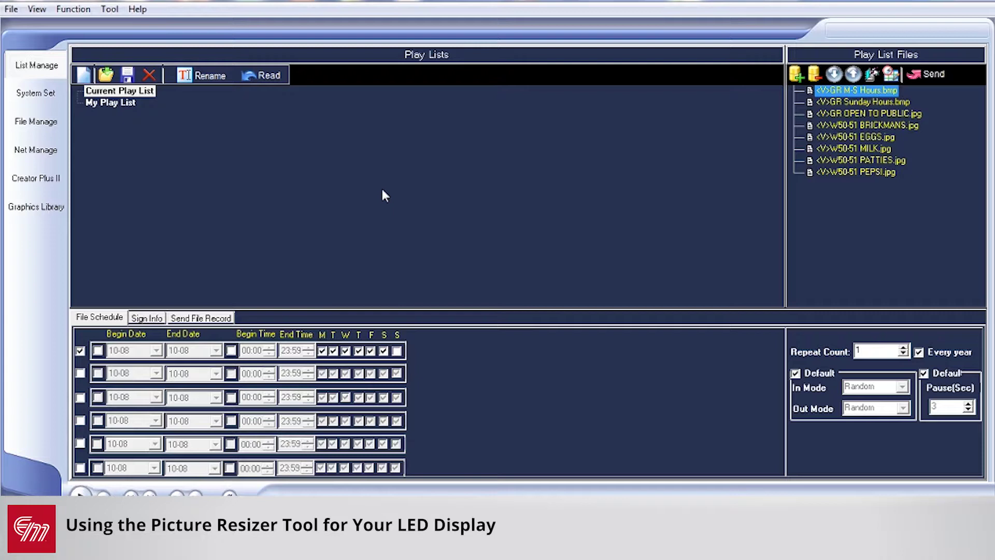
Open the Tool menu to show the Picture Resizer utility
click(109, 12)
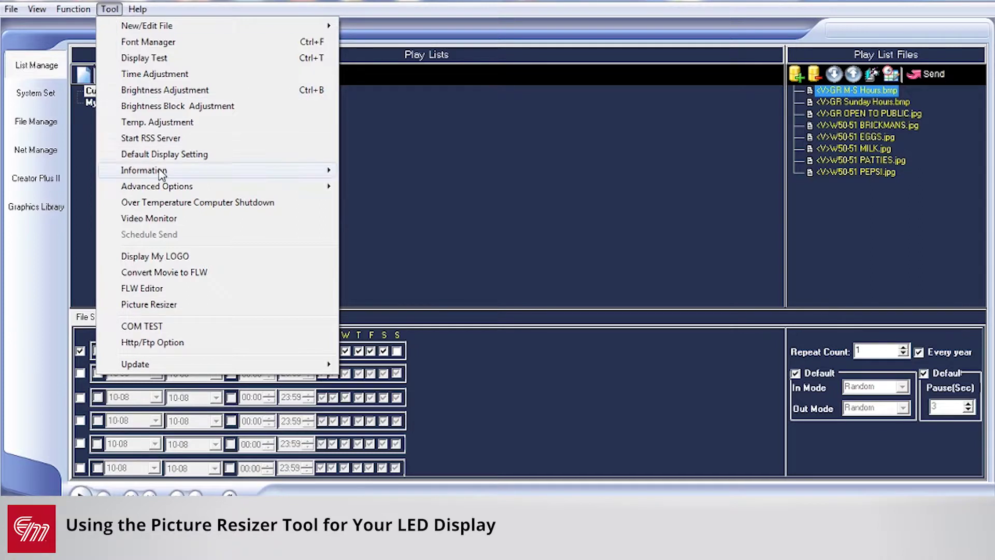
Launch Picture Resizer and add Basketball.jpg from the Desktop as its source file
click(159, 307)
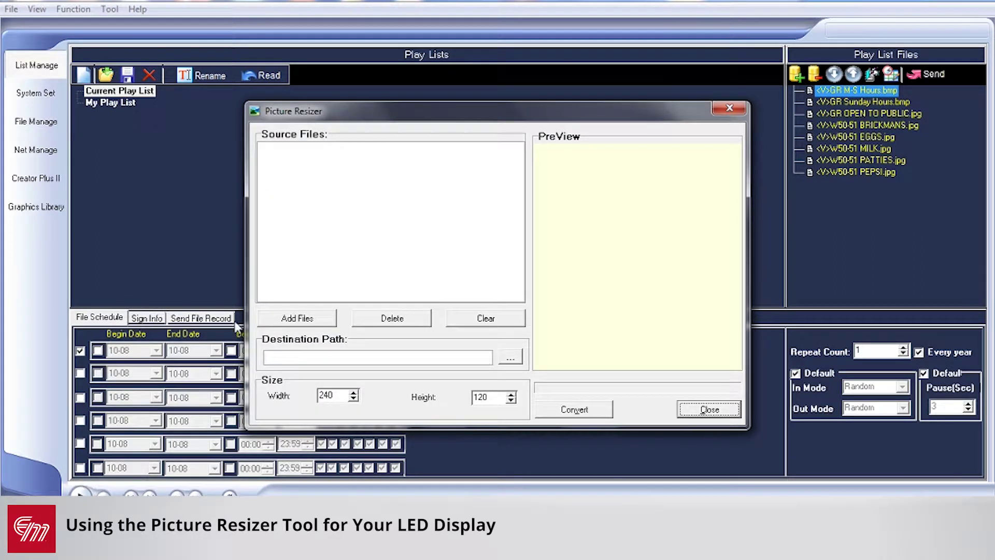
click(304, 318)
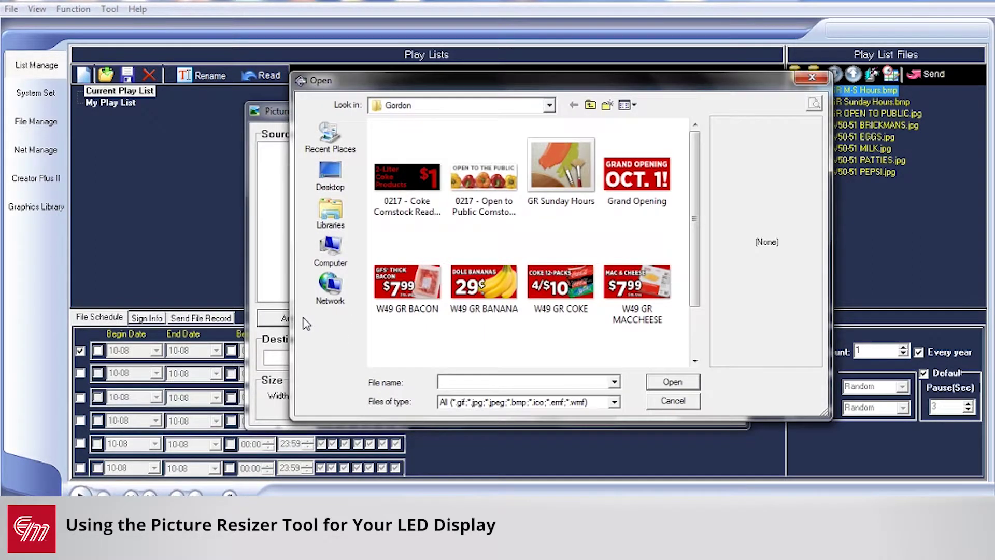
click(322, 189)
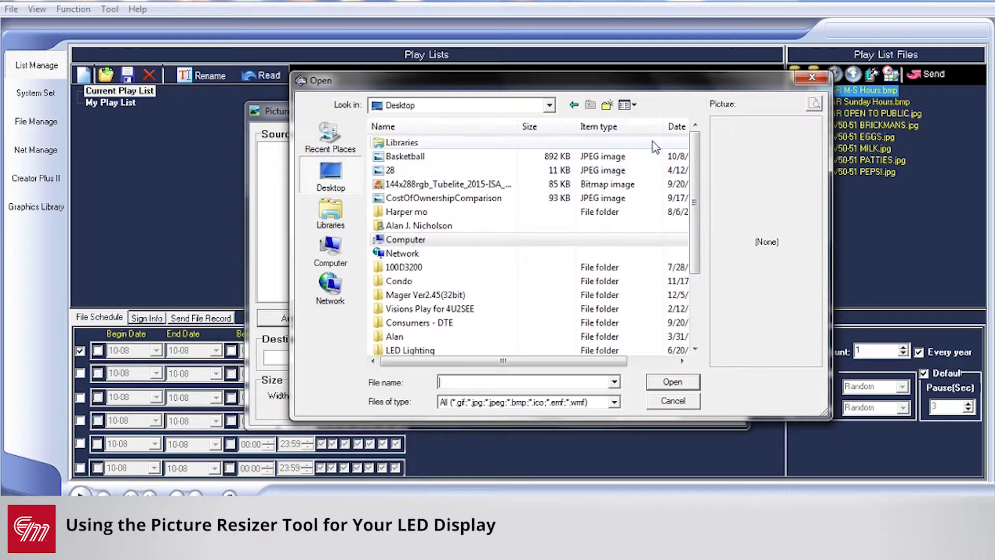
click(403, 158)
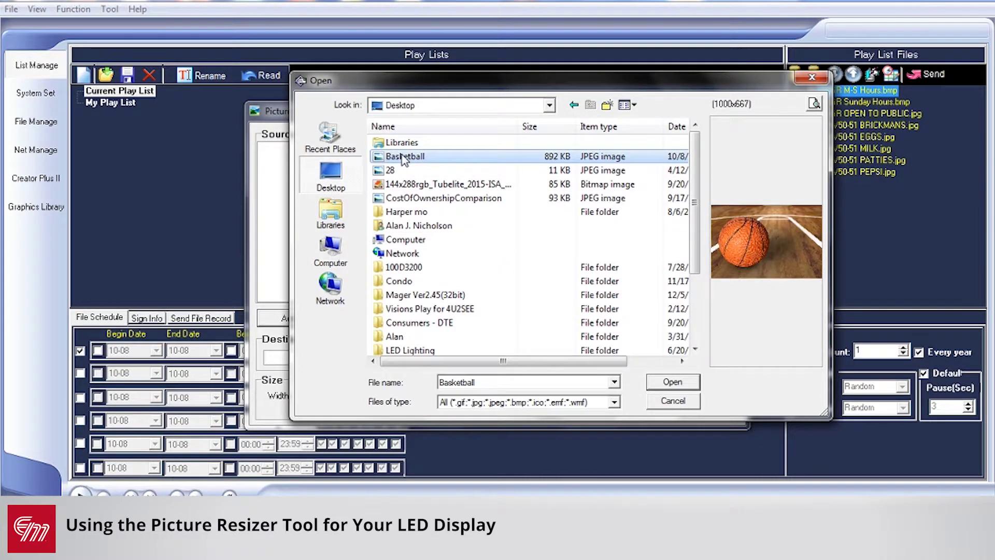
double_click(404, 158)
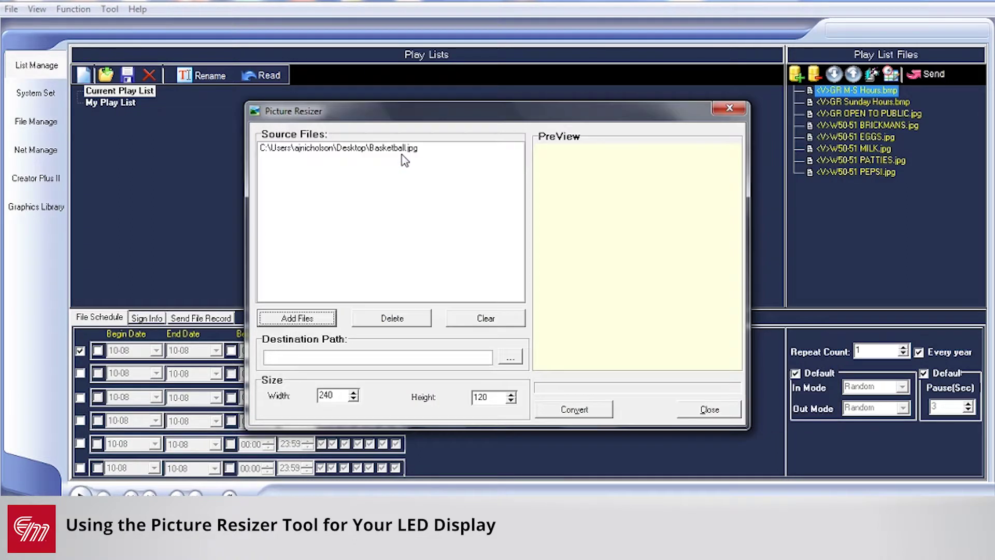
Preview Basketball.jpg and leave the output size at Width 240 and Height 120
click(375, 152)
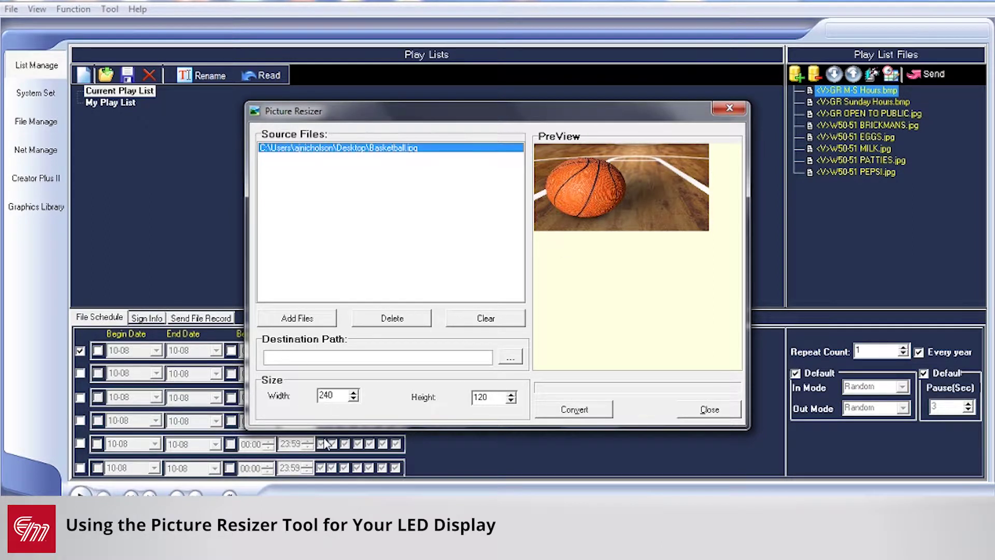
click(334, 397)
drag(494, 397, 469, 397)
drag(337, 395, 317, 395)
drag(492, 398, 470, 398)
click(494, 397)
drag(345, 395, 307, 395)
drag(492, 397, 469, 399)
Choose Desktop as the Picture Resizer destination path in Browse for Folder
click(510, 358)
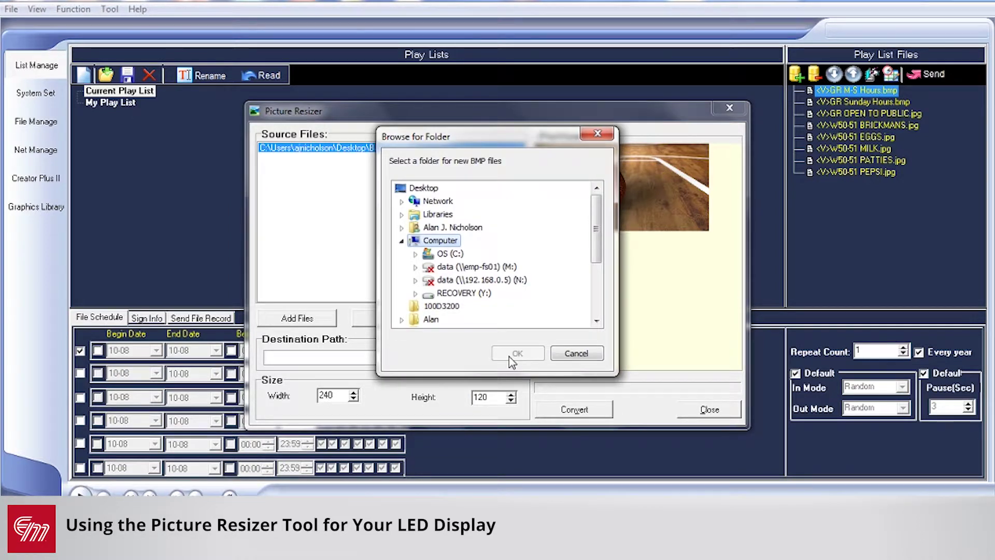
click(404, 189)
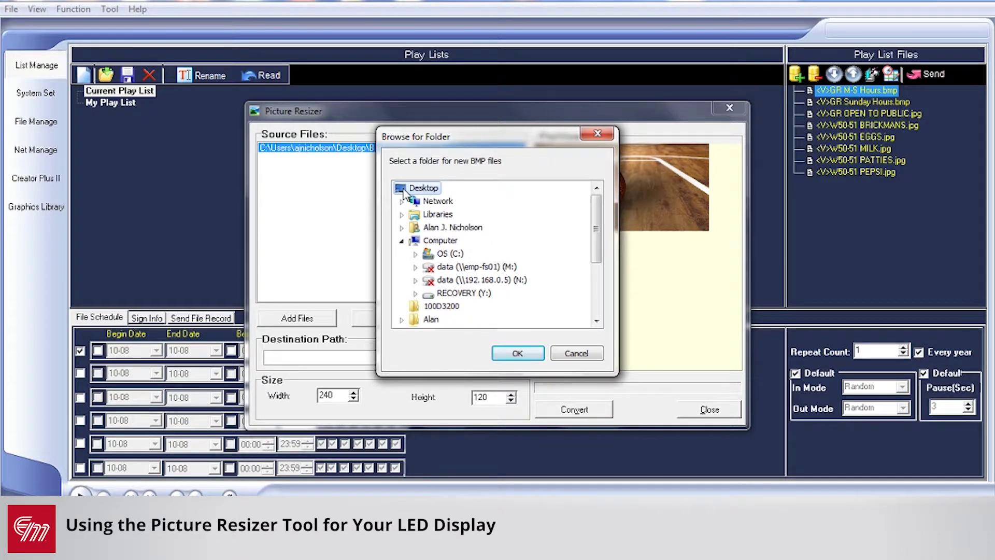
click(517, 354)
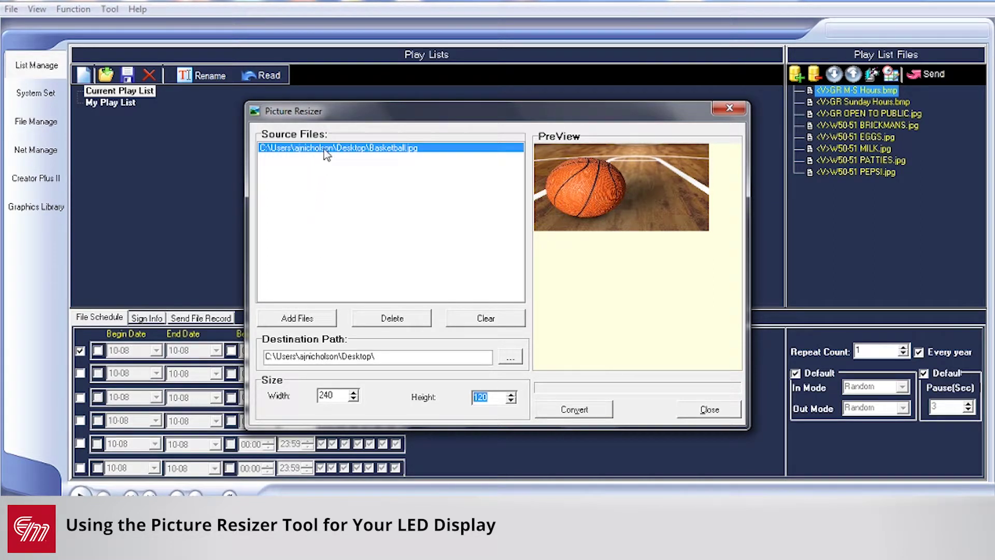
Convert Basketball.jpg to a 240 by 120 BMP on the Desktop and dismiss the Finished notice
click(497, 397)
click(581, 410)
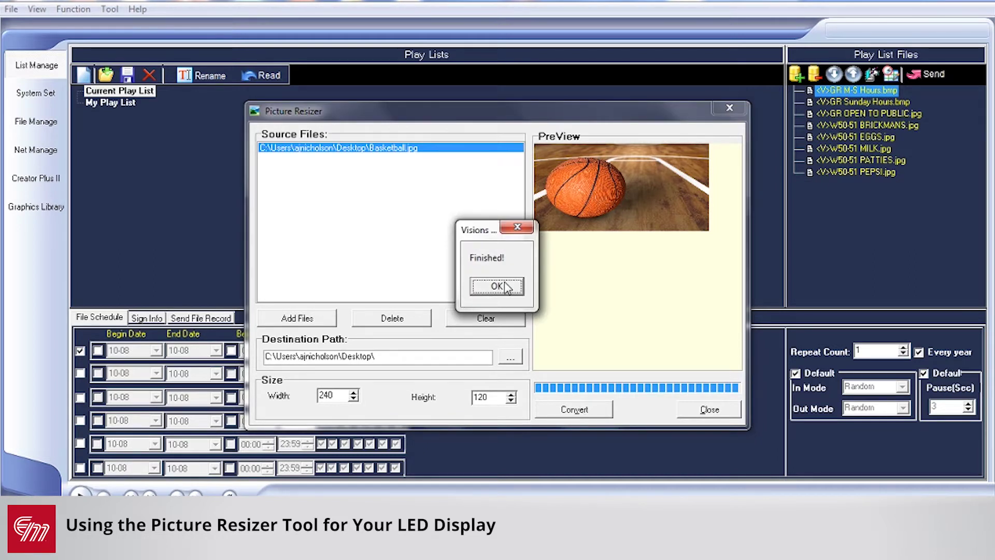
click(502, 289)
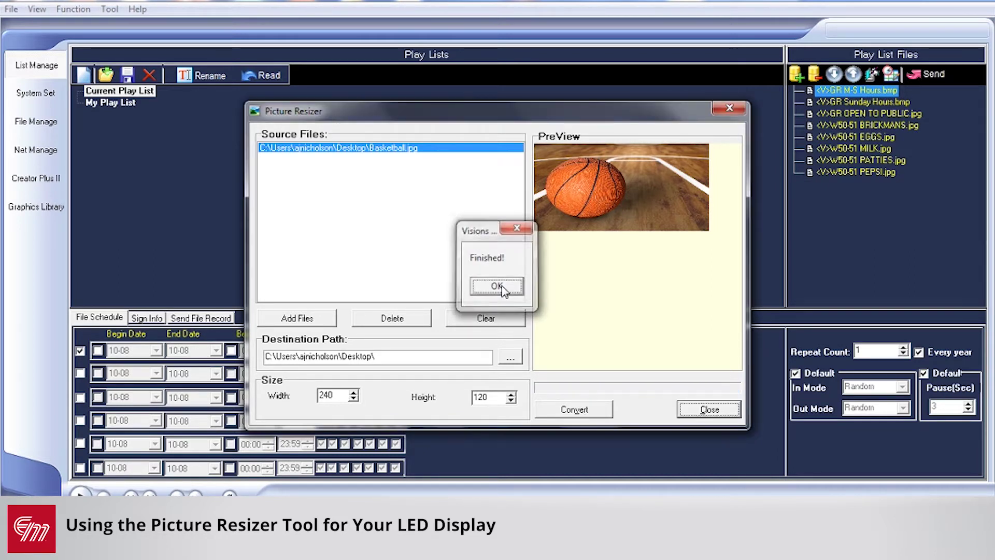
Close Picture Resizer, add Desktop Basketball.BMP to the play list, then delete it again
click(726, 107)
click(793, 77)
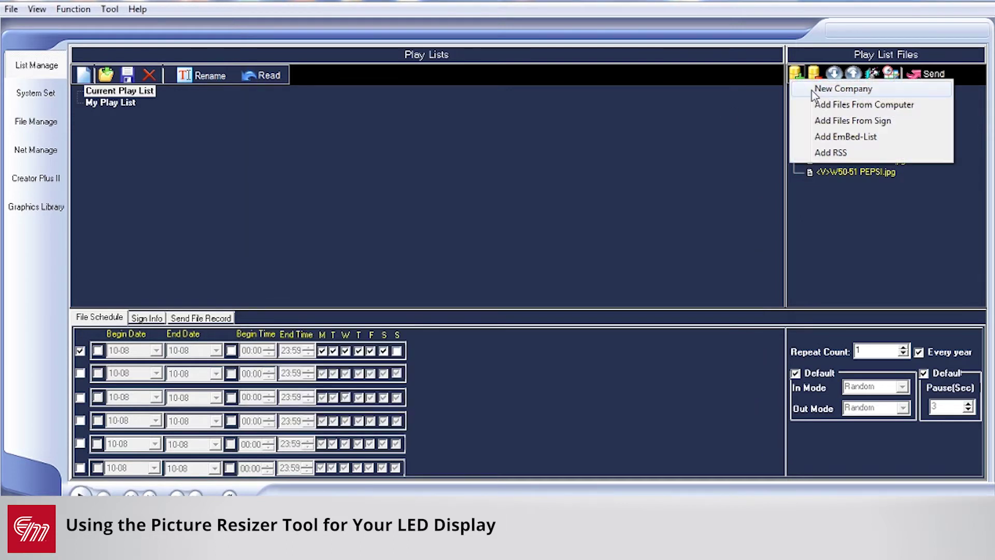
click(835, 105)
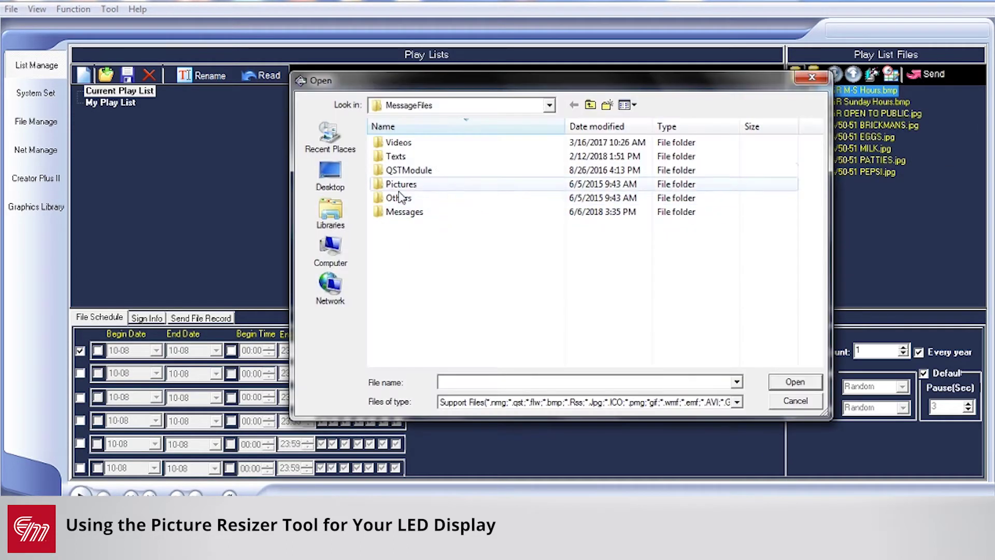
click(335, 181)
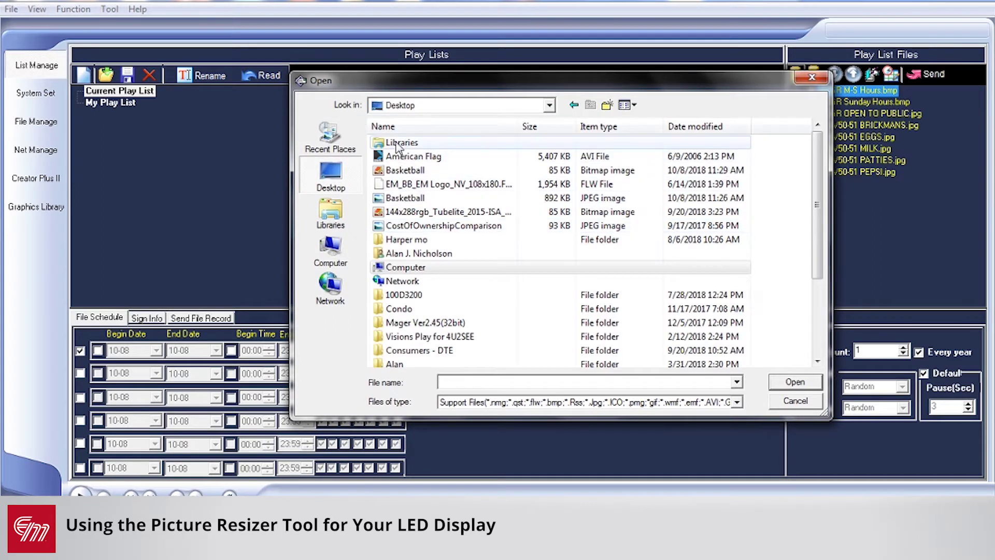
click(407, 171)
double_click(409, 177)
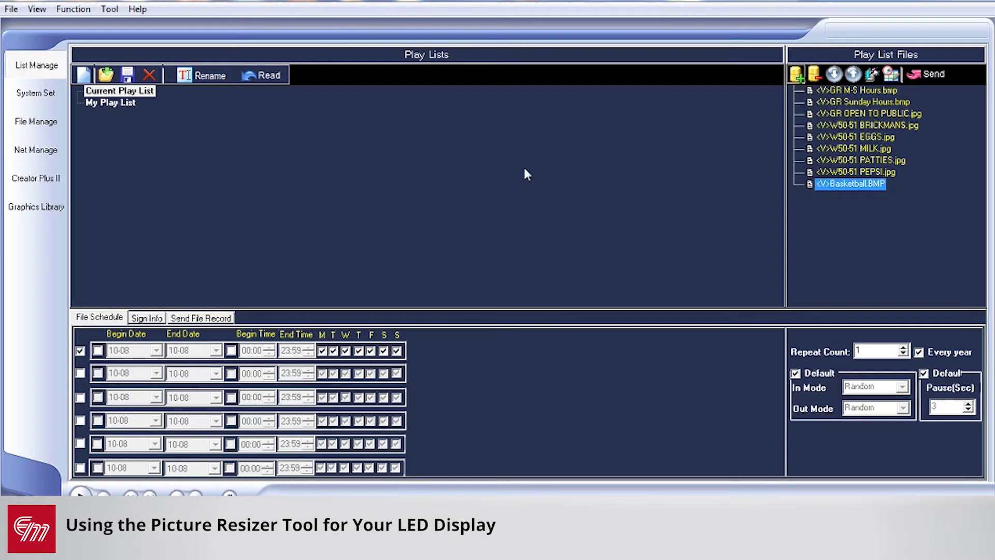
key(Delete)
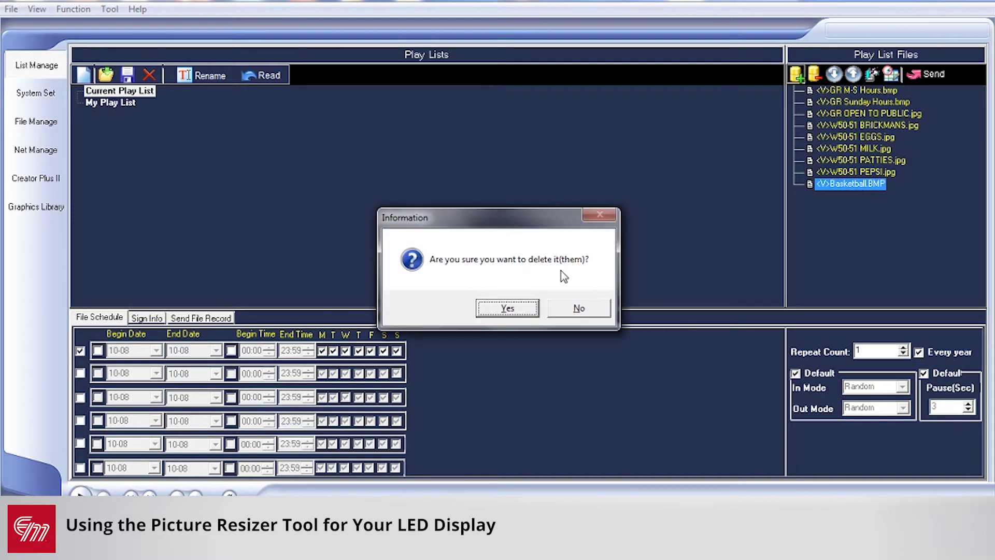
click(499, 312)
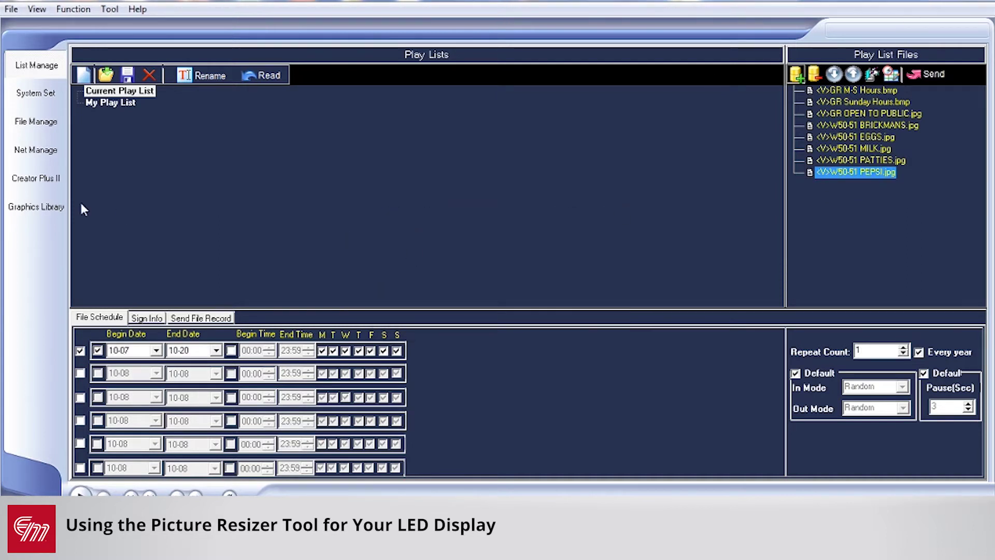
Launch Creator Plus II and insert a background image into the message
click(43, 179)
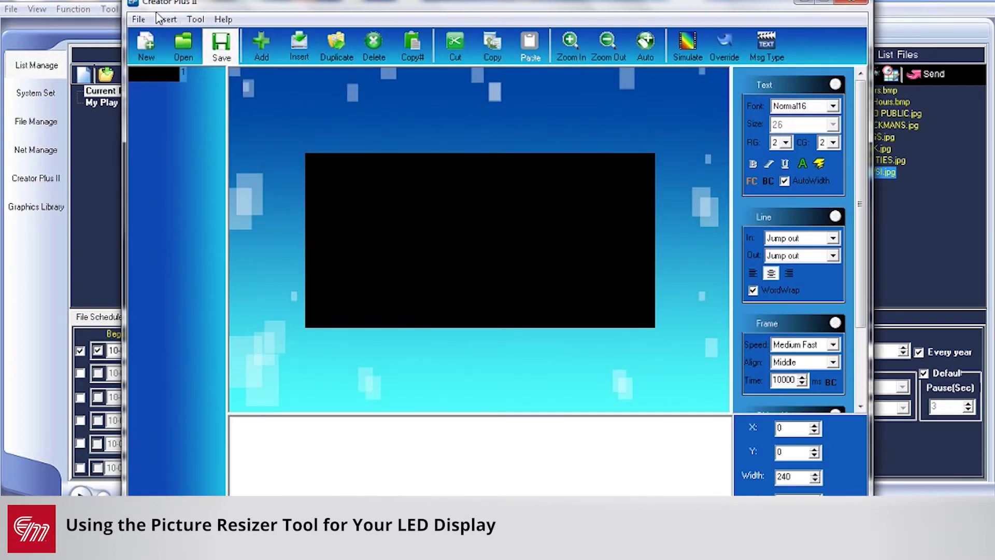
click(161, 19)
click(187, 90)
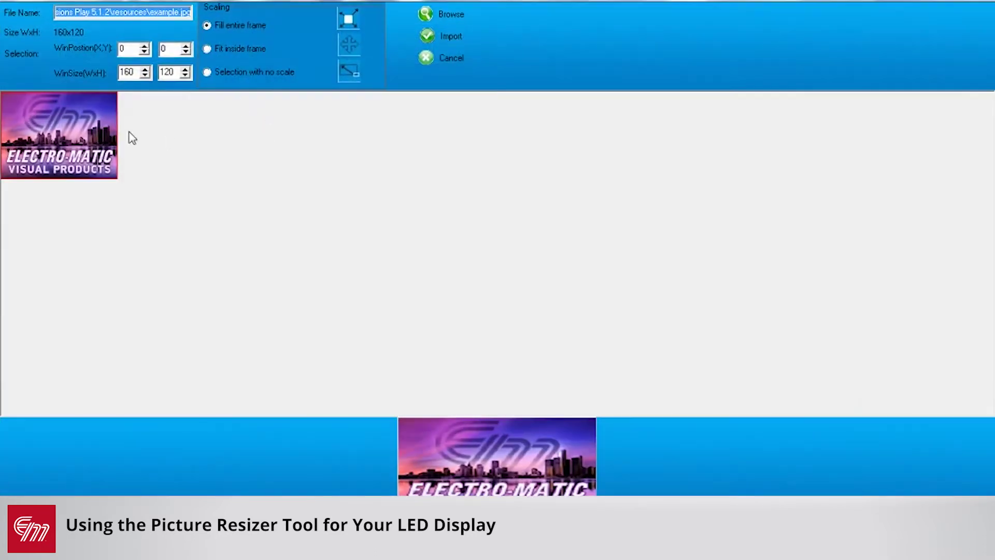
Load the 240 by 120 Basketball bitmap from the Desktop into the picture import window
click(421, 15)
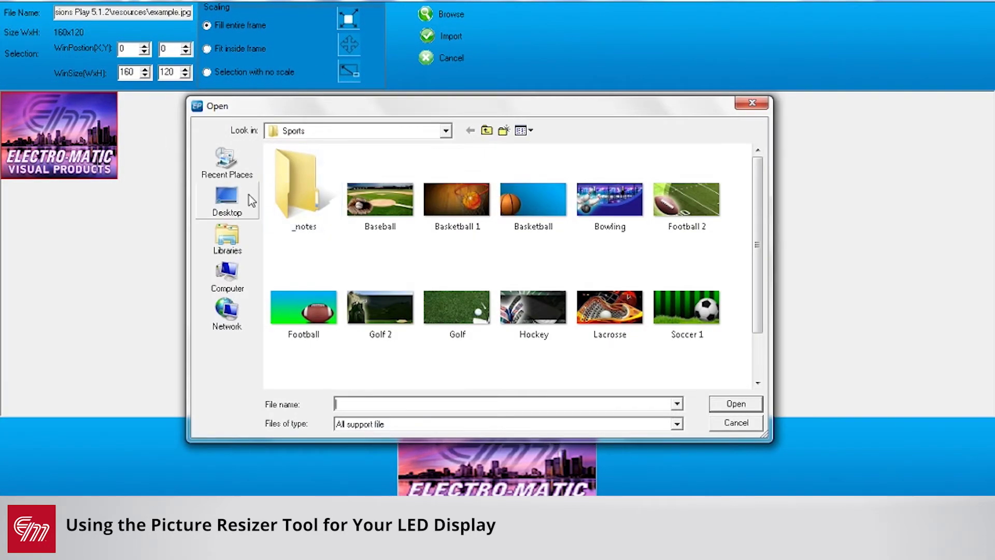
click(228, 200)
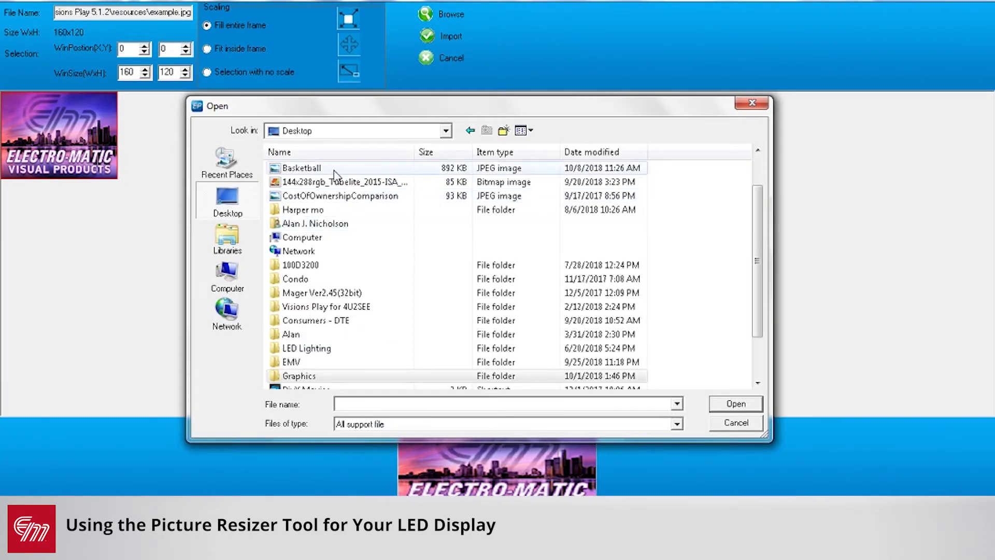
click(305, 169)
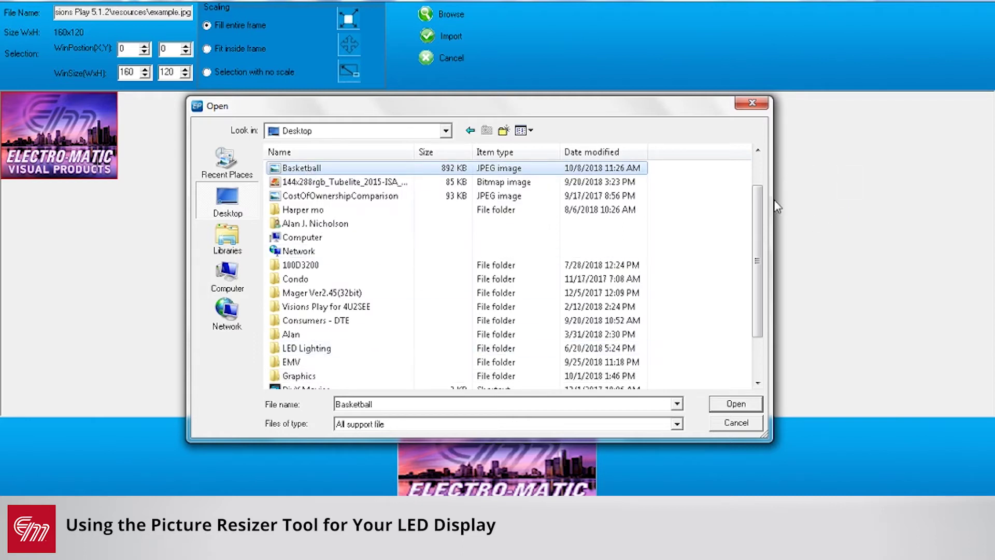
drag(758, 261, 761, 298)
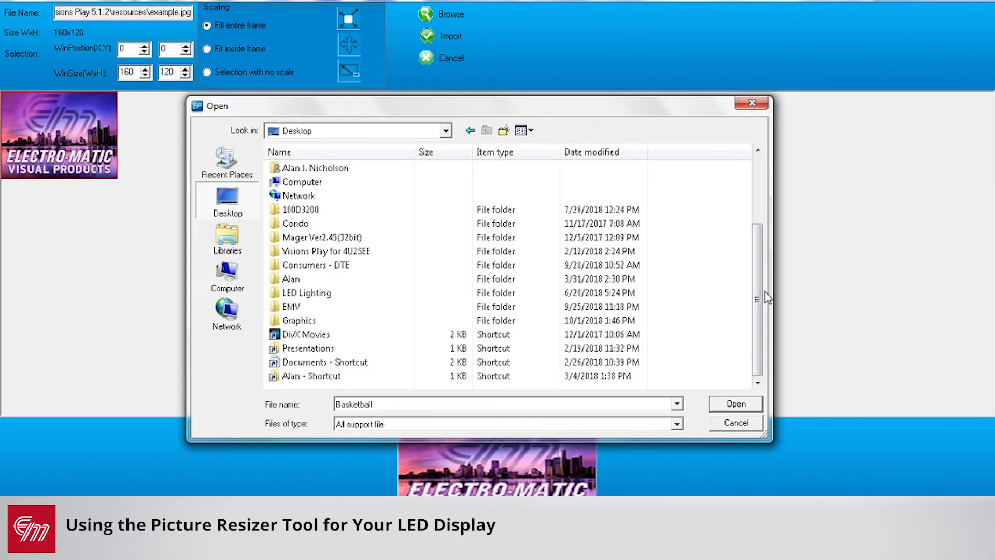
click(757, 160)
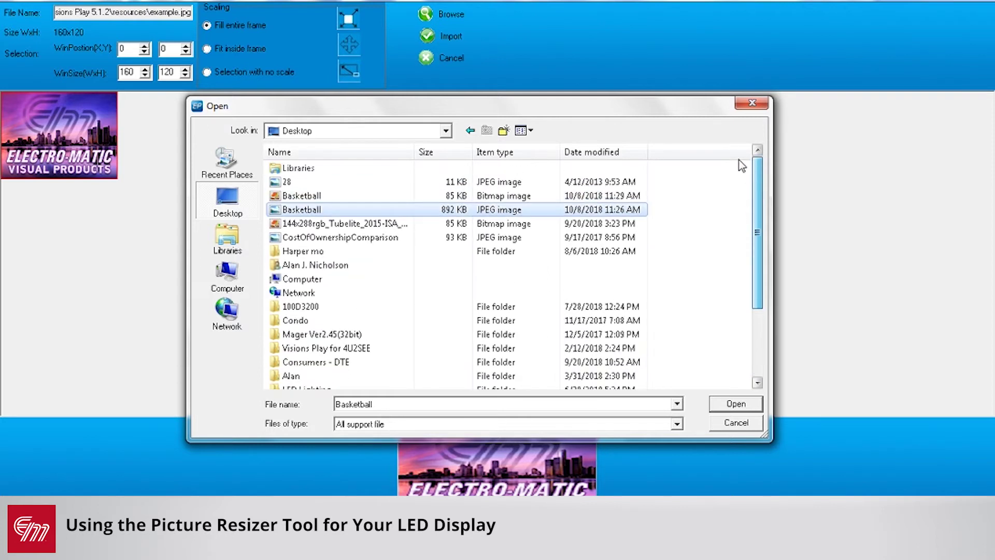
double_click(300, 197)
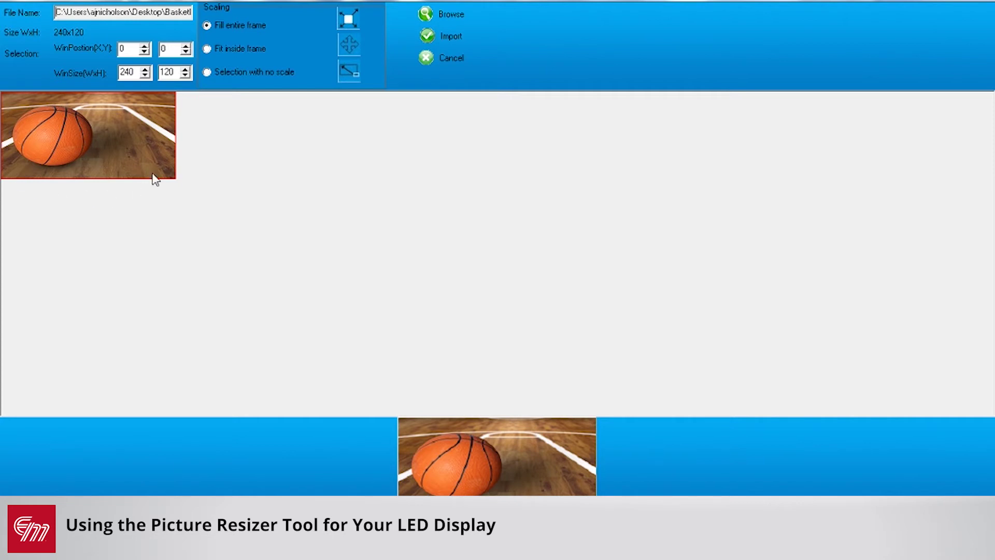
Swap in the 1000 by 667 Basketball JPEG, adjust the crop area, and import it as background
click(462, 13)
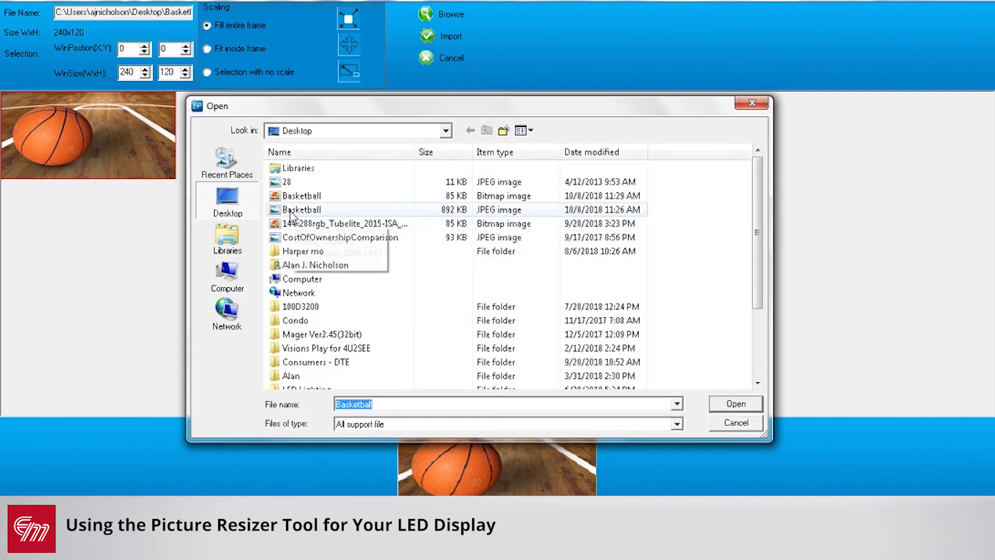
double_click(300, 210)
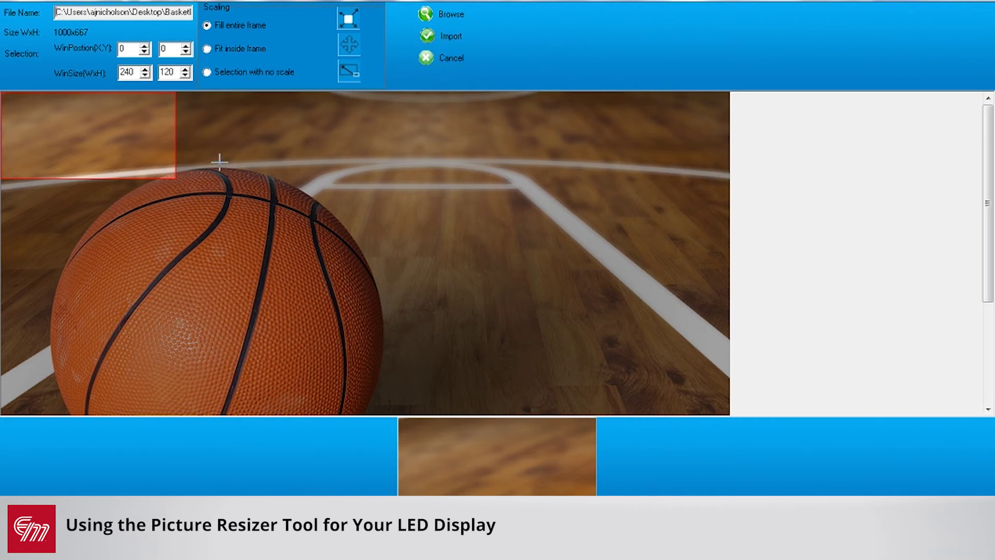
drag(172, 176, 641, 455)
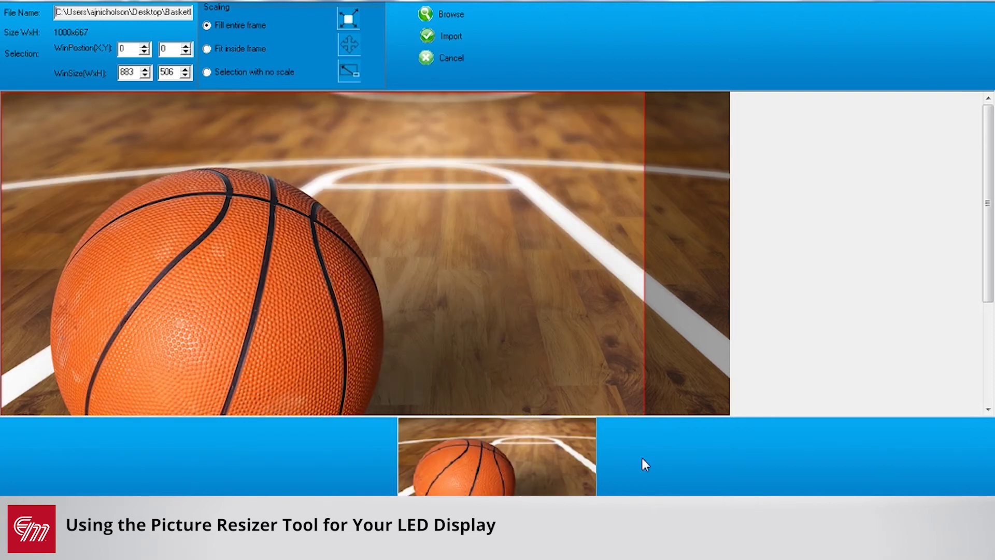
click(684, 269)
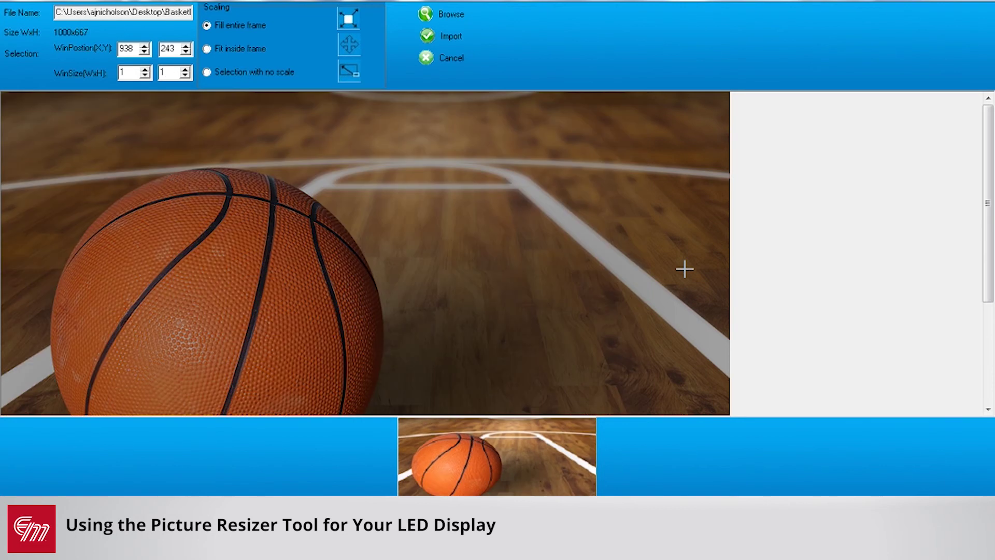
click(456, 43)
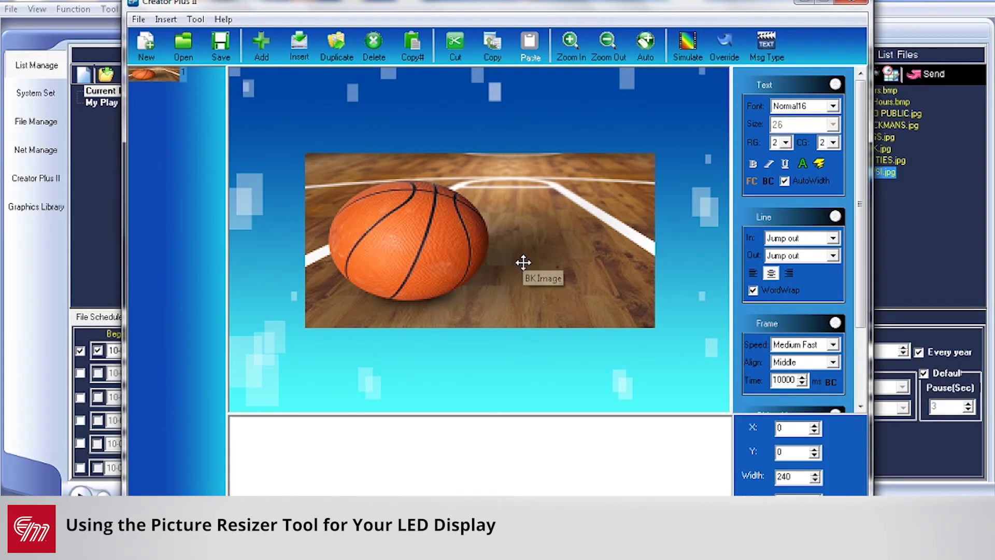